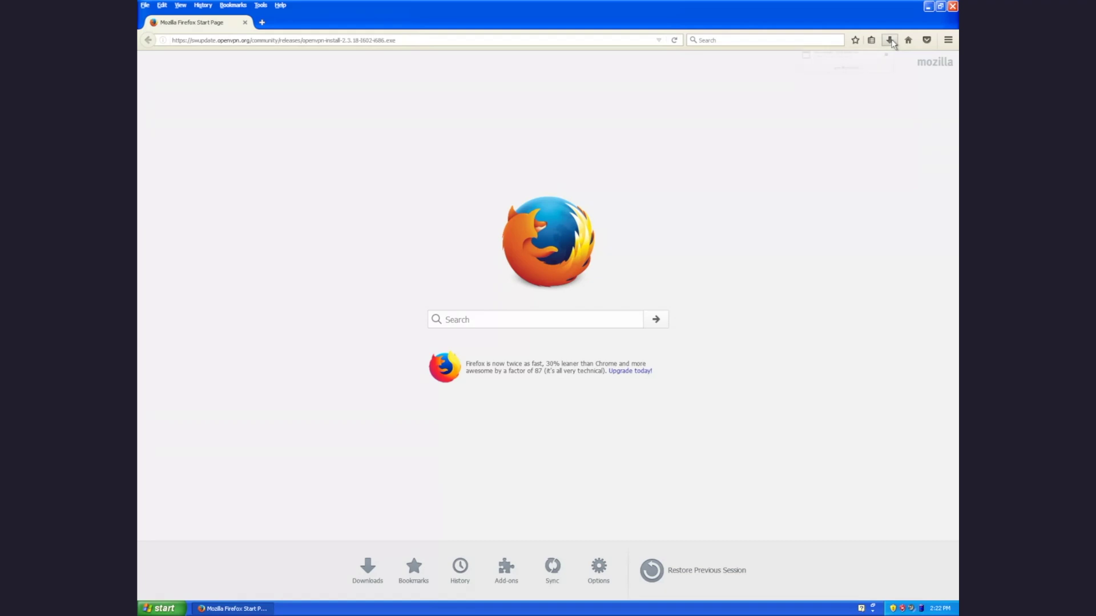
# Step: Launch the downloaded OpenVPN 2.3.18 installer and allow the unverified publisher to run
pyautogui.click(891, 41)
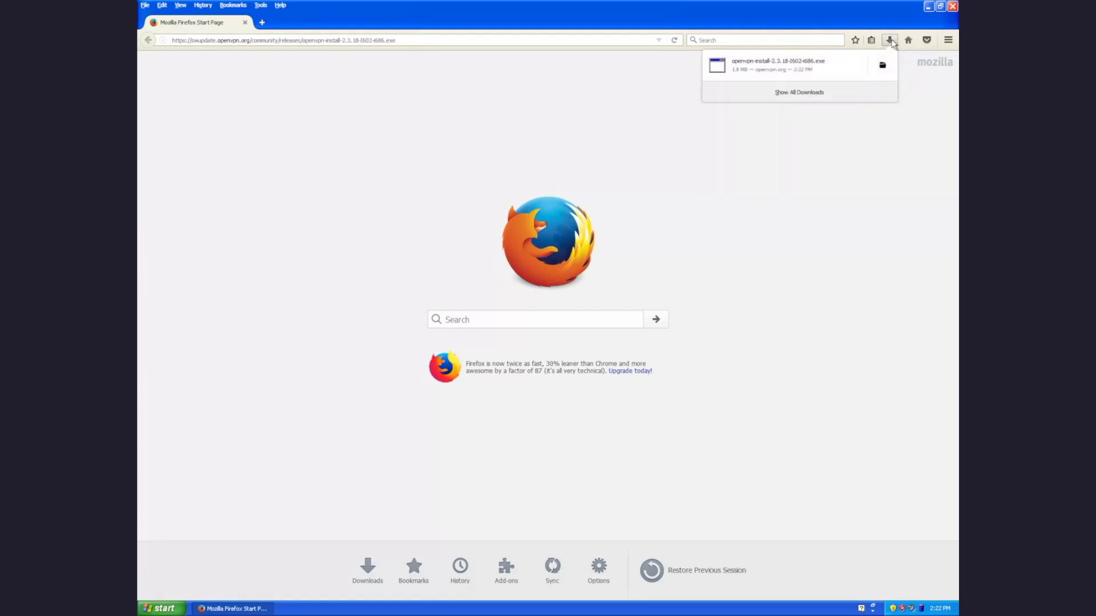
pyautogui.click(825, 68)
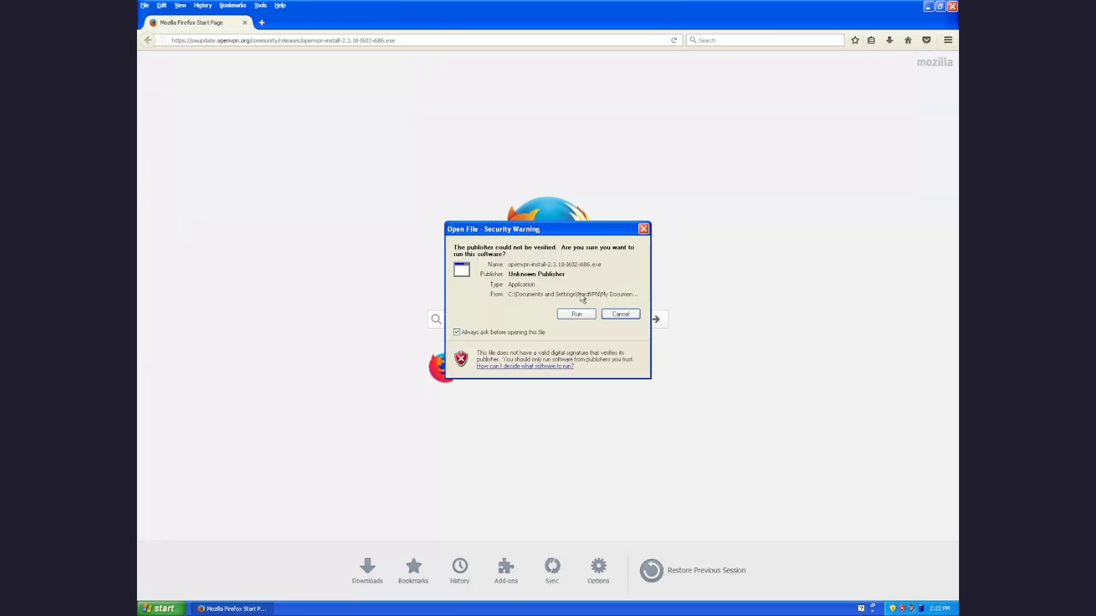
pyautogui.click(582, 314)
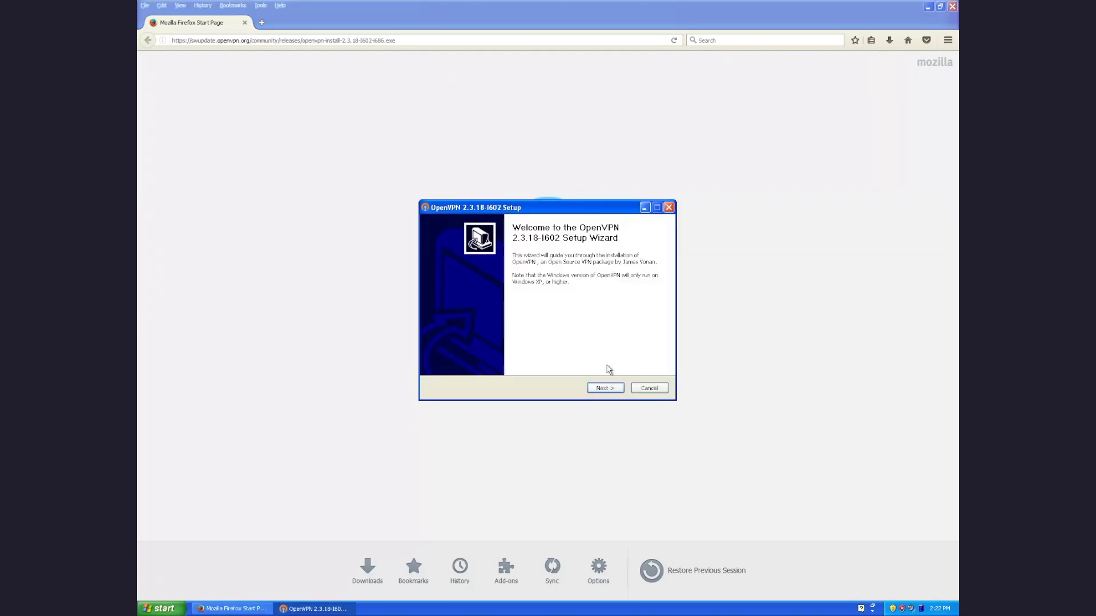
# Step: Install OpenVPN with default components and untick Show Readme on the completion page
pyautogui.click(604, 390)
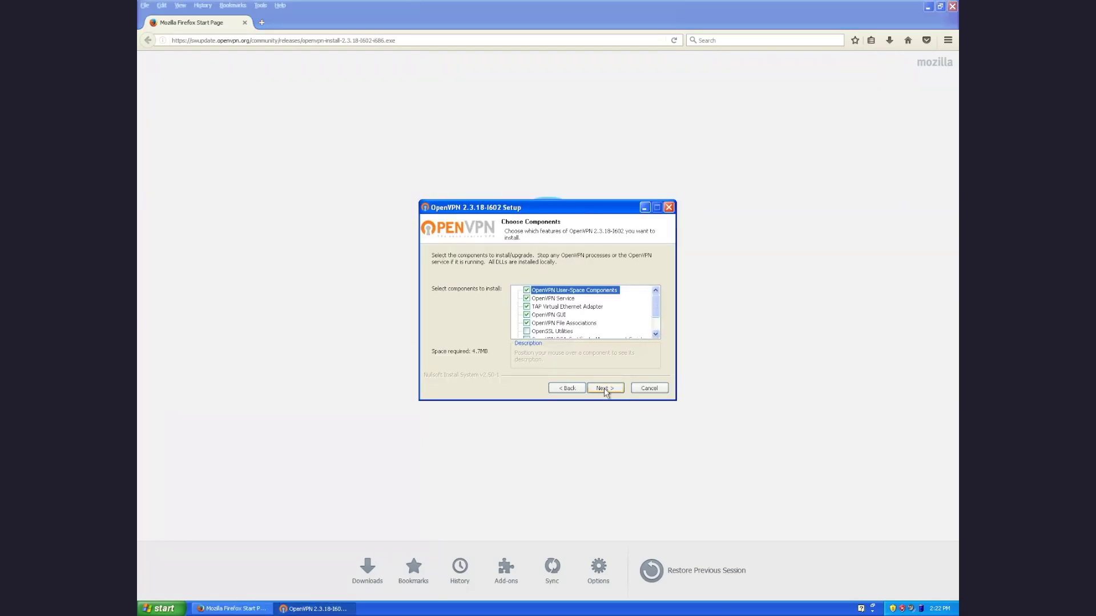
pyautogui.click(604, 390)
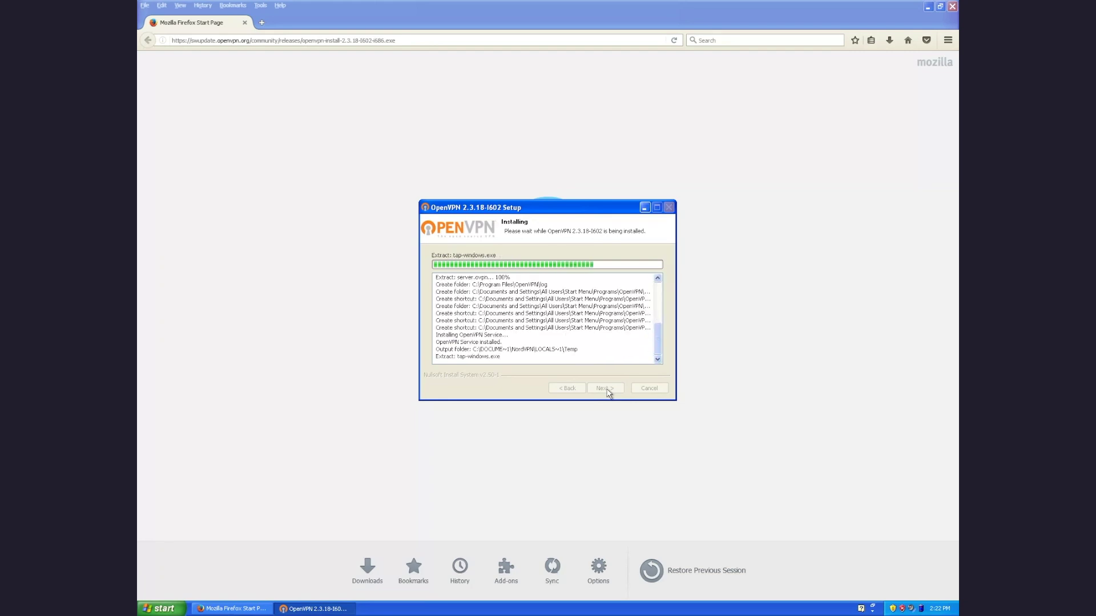
pyautogui.click(604, 388)
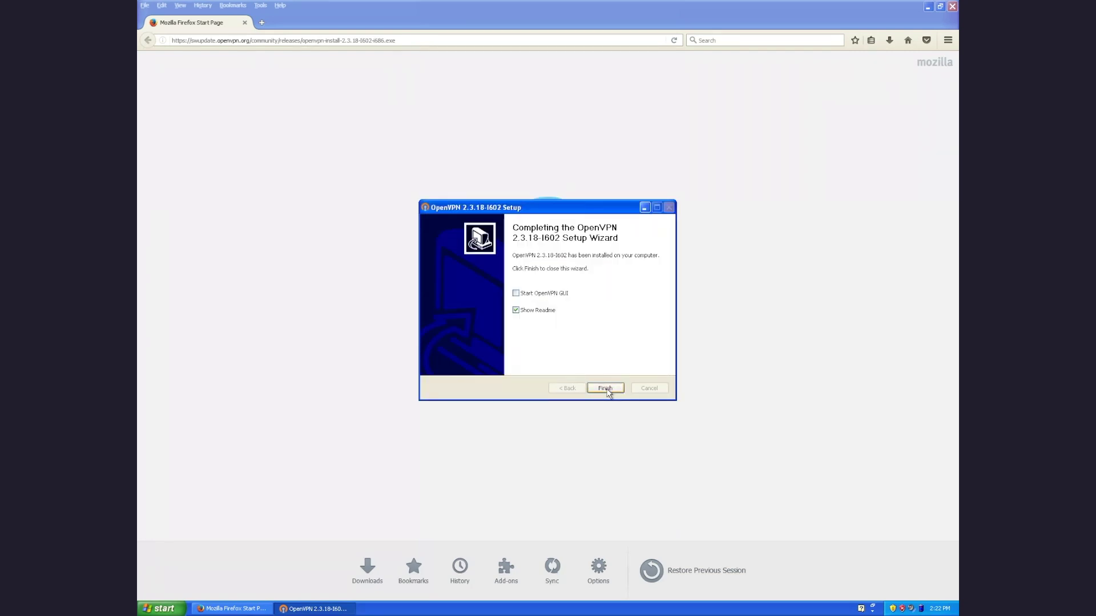
pyautogui.click(517, 312)
pyautogui.click(604, 388)
pyautogui.click(491, 41)
pyautogui.write('www.nordvpn.')
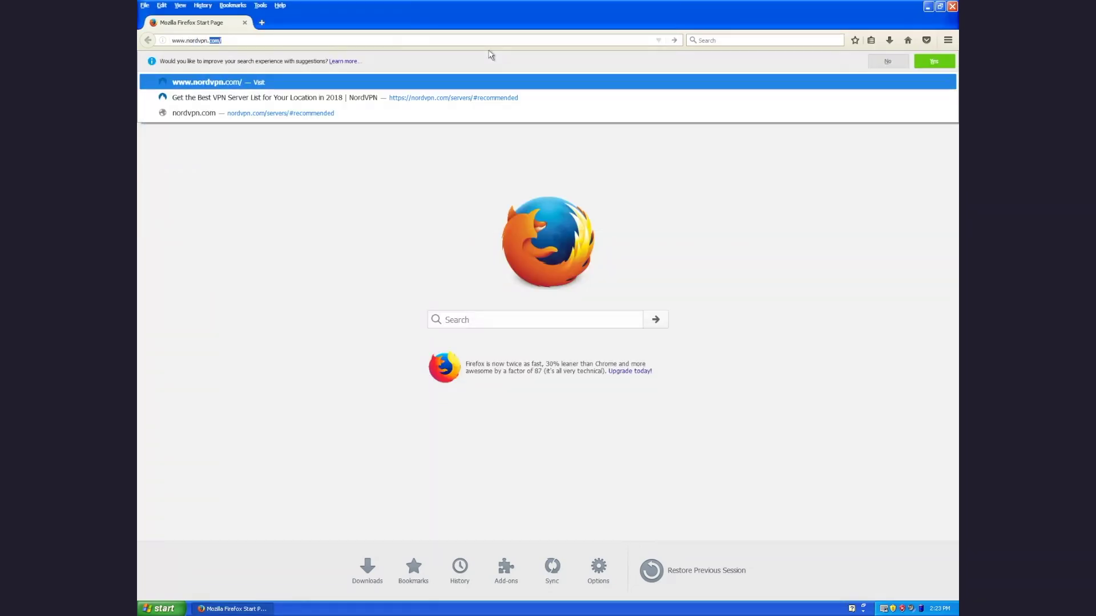
pyautogui.write('com/server')
pyautogui.write('s/#recommended')
pyautogui.press('Return')
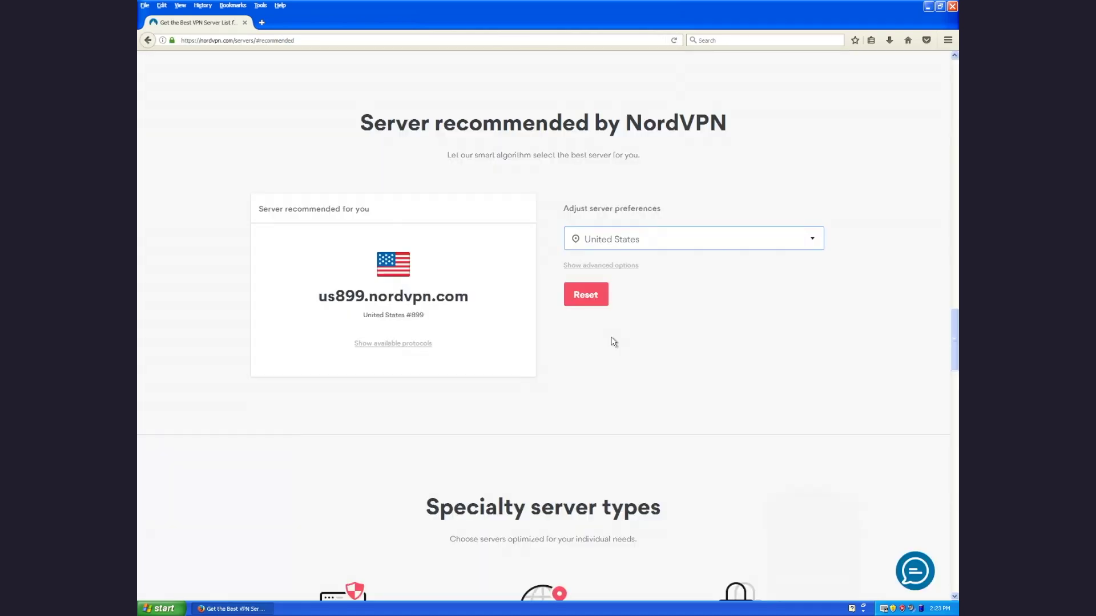
pyautogui.click(396, 345)
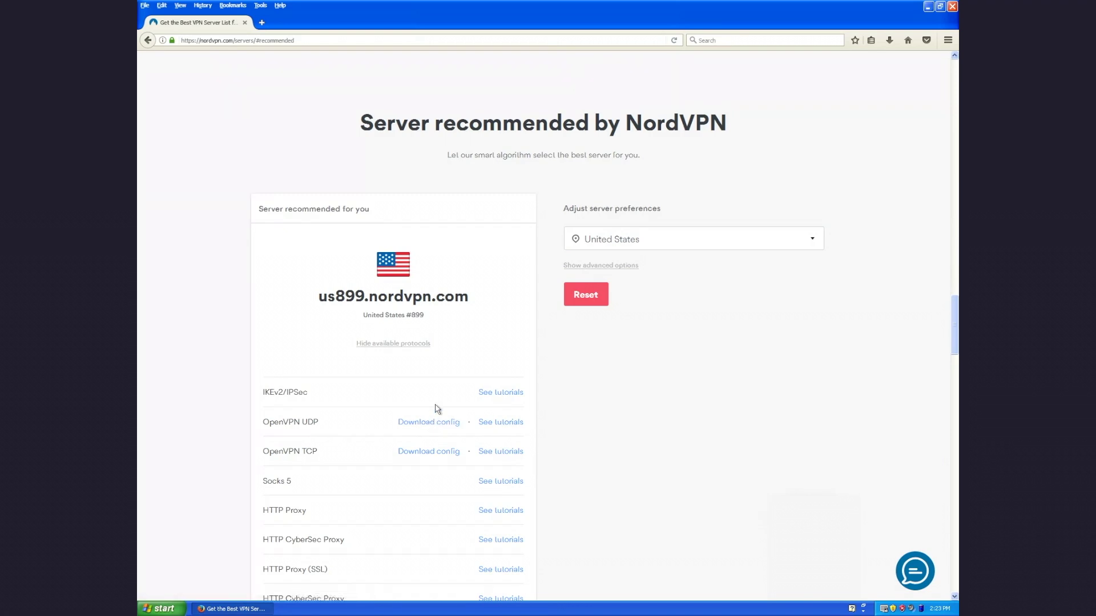
# Step: Download and save the OpenVPN UDP and TCP config files for us899.nordvpn.com
pyautogui.click(427, 425)
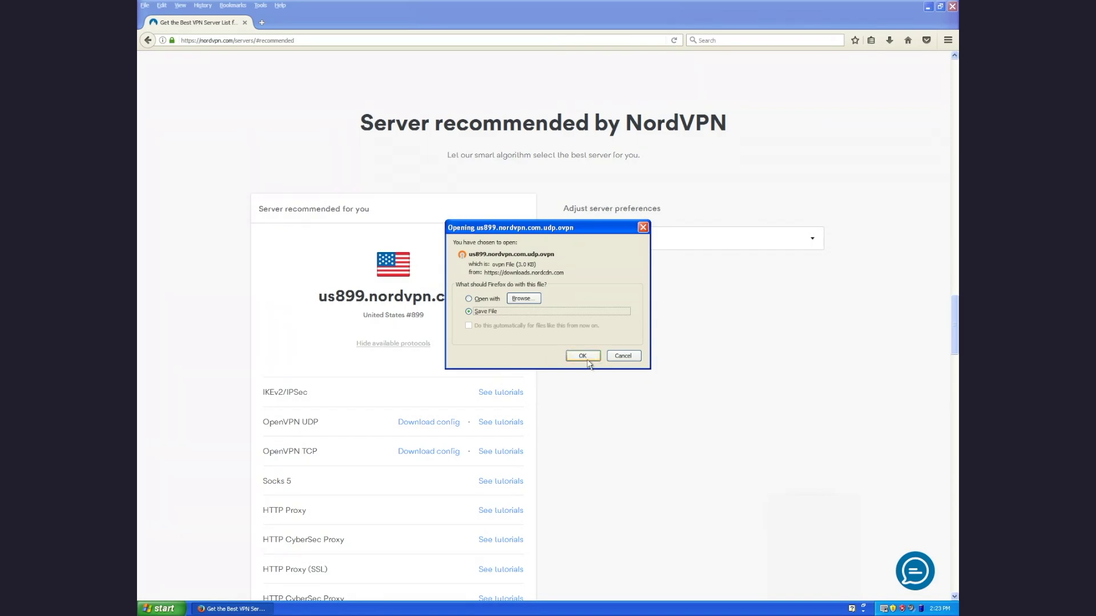
pyautogui.click(582, 356)
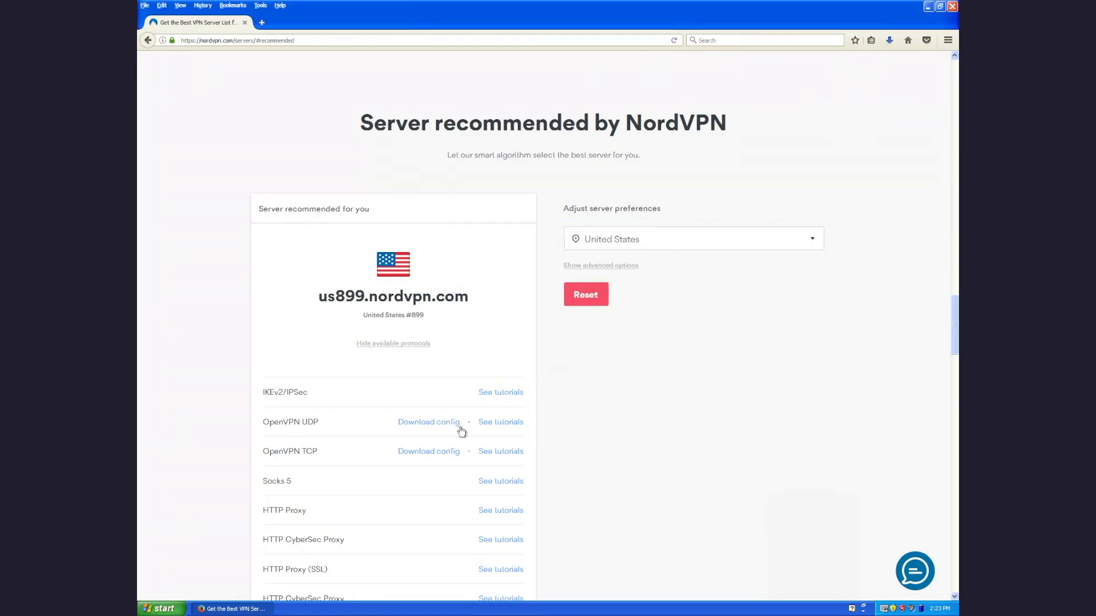
pyautogui.click(446, 453)
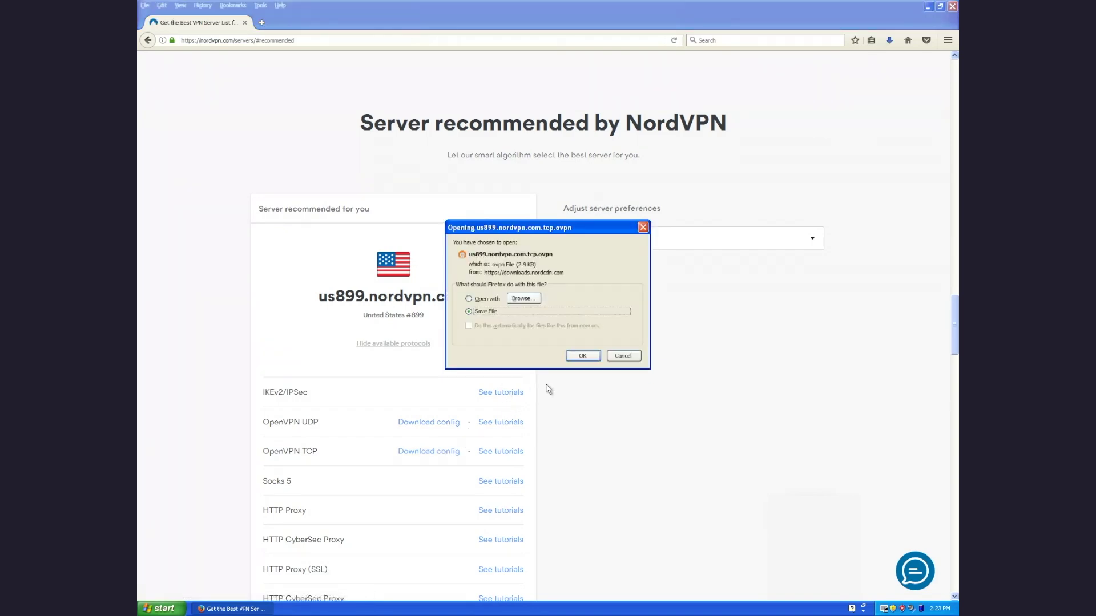
pyautogui.click(582, 356)
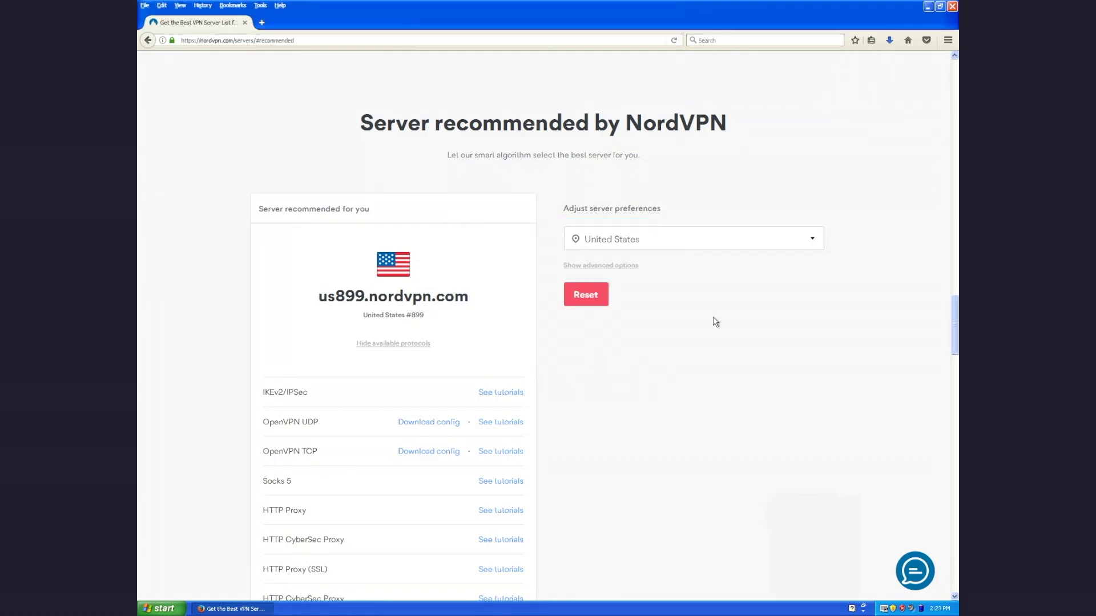
# Step: Open the Downloads folder and select both us899.nordvpn.com .udp and .tcp config files
pyautogui.click(889, 40)
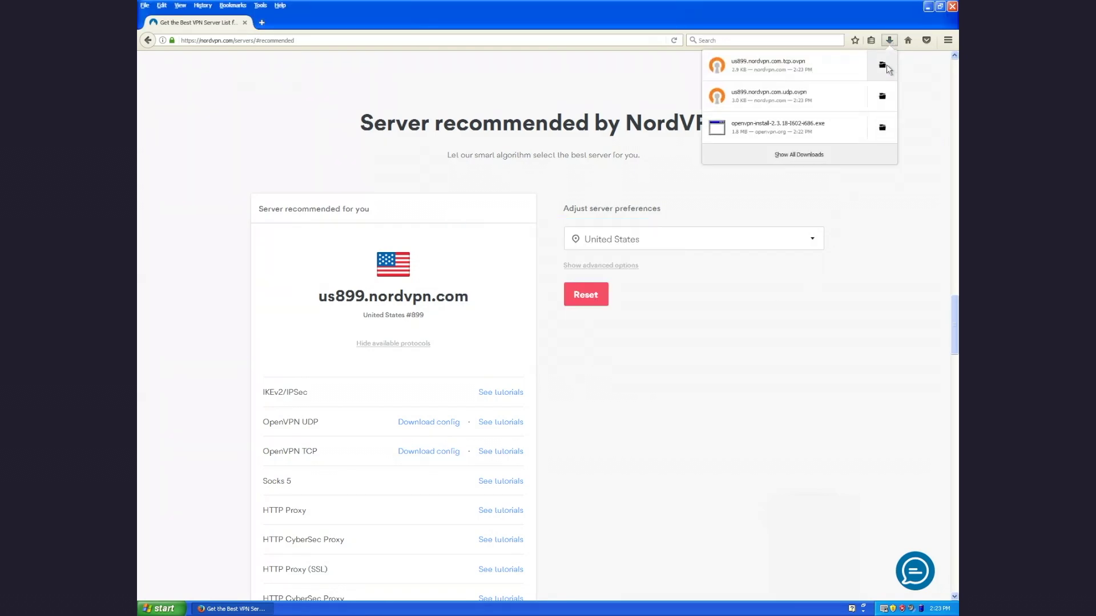
pyautogui.click(882, 65)
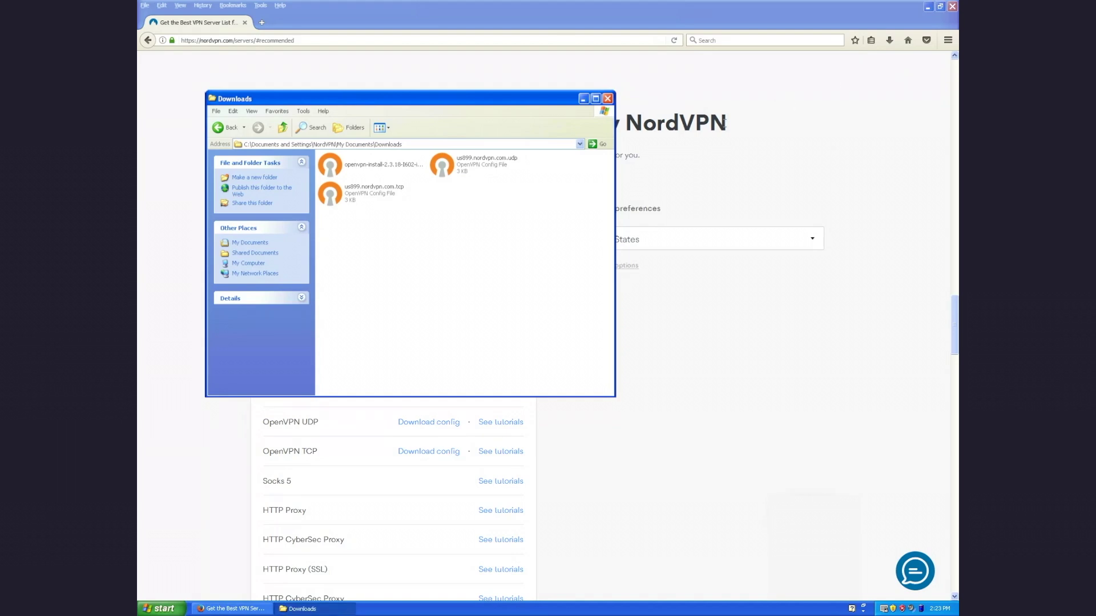
pyautogui.click(487, 159)
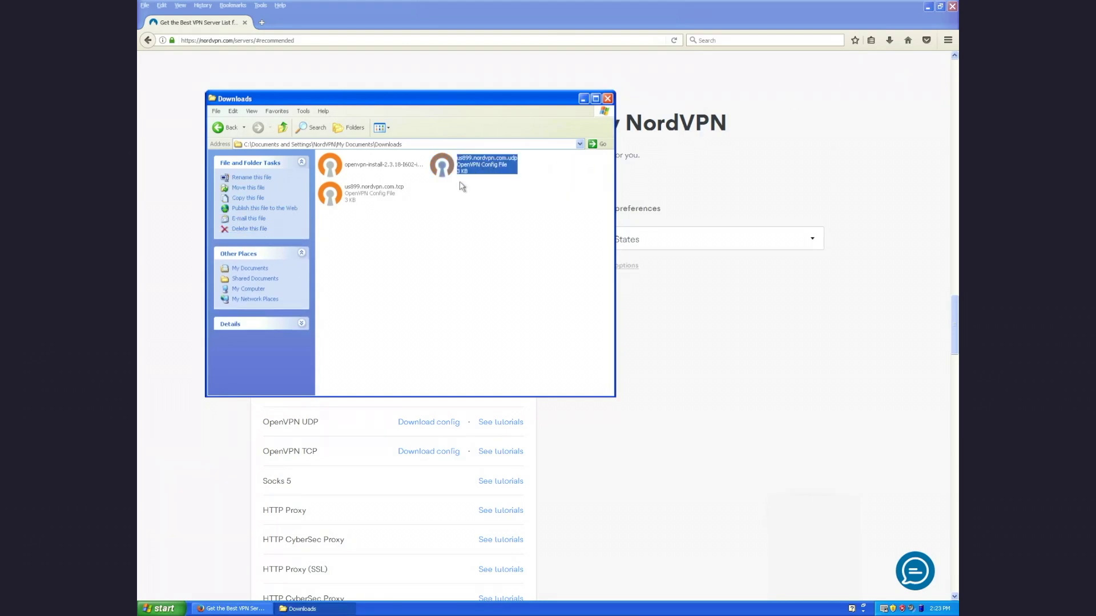
pyautogui.keyDown('ctrl'); pyautogui.click(381, 197); pyautogui.keyUp('ctrl')
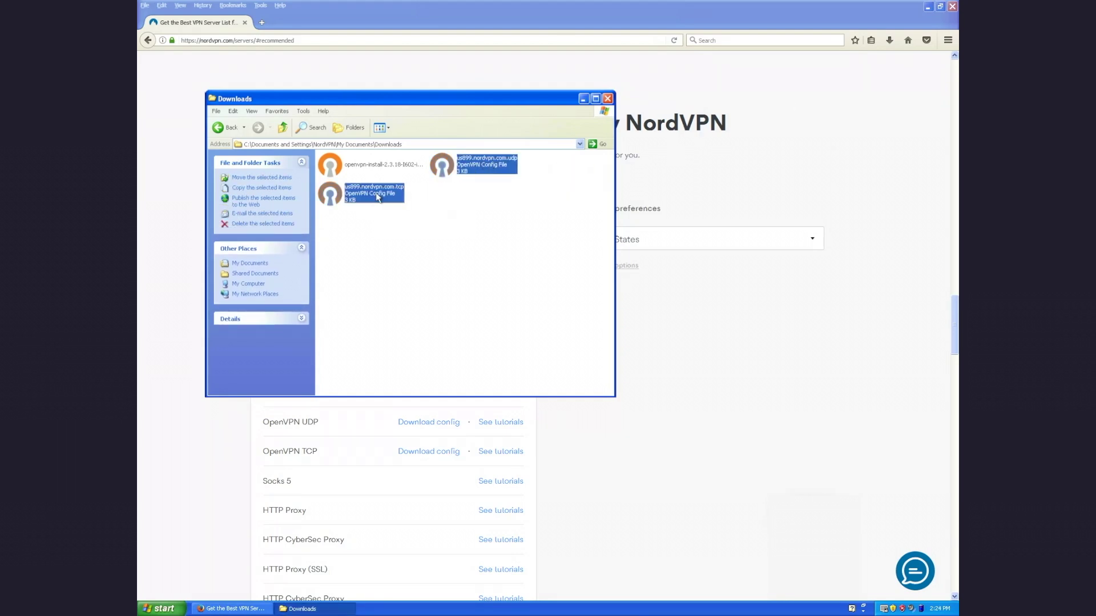
# Step: Cut the two selected config files, then close the Downloads folder and Firefox
pyautogui.rightClick(395, 202)
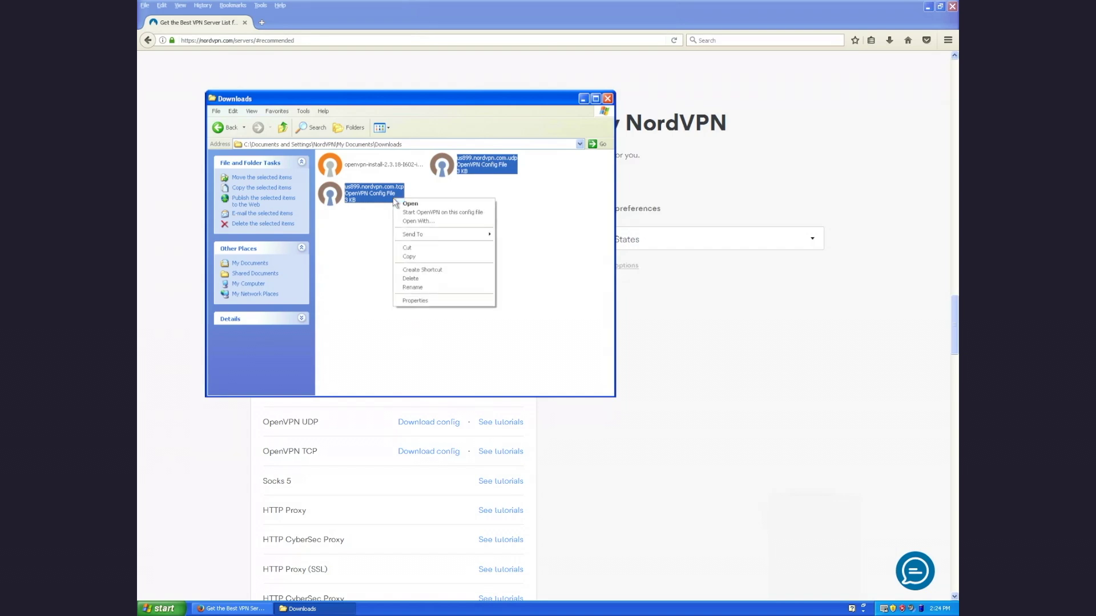
pyautogui.click(424, 249)
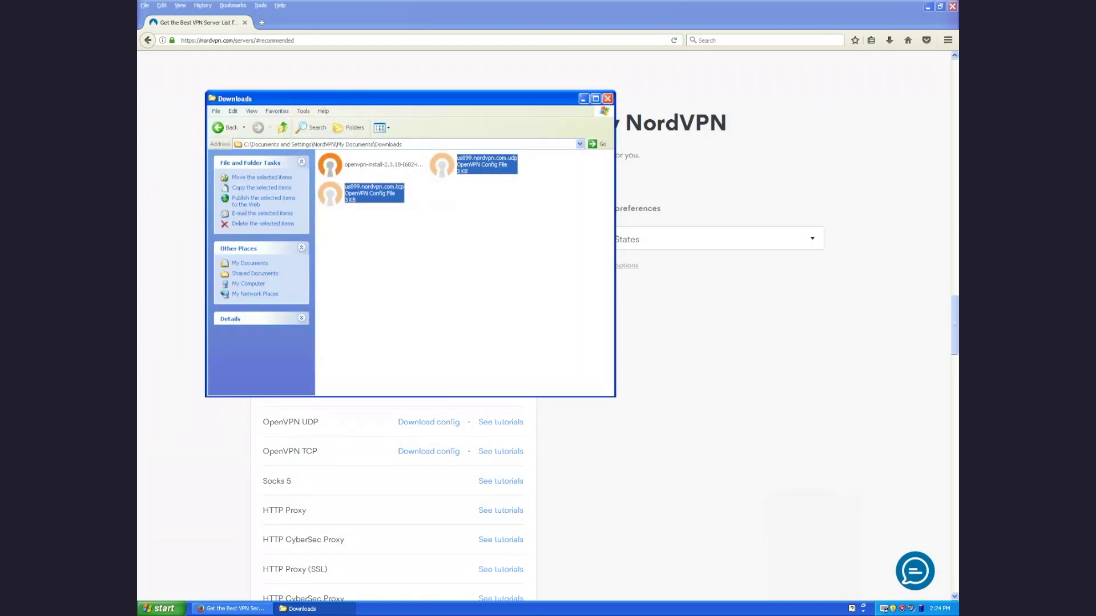
pyautogui.click(607, 97)
pyautogui.click(953, 6)
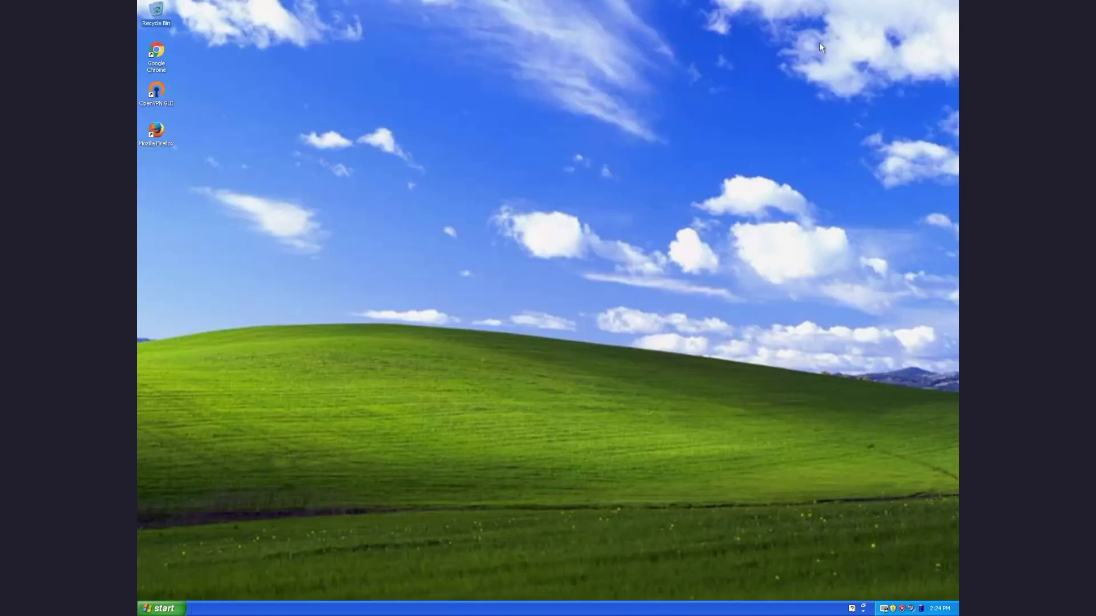
# Step: Browse from My Computer to C:\Program Files\OpenVPN\config
pyautogui.click(153, 609)
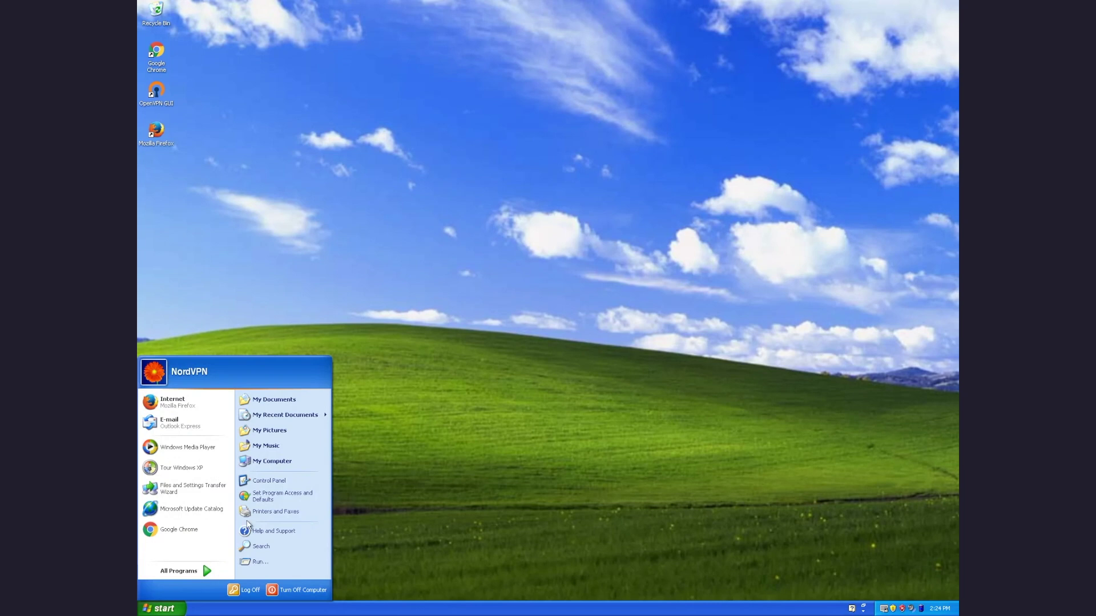
pyautogui.click(266, 464)
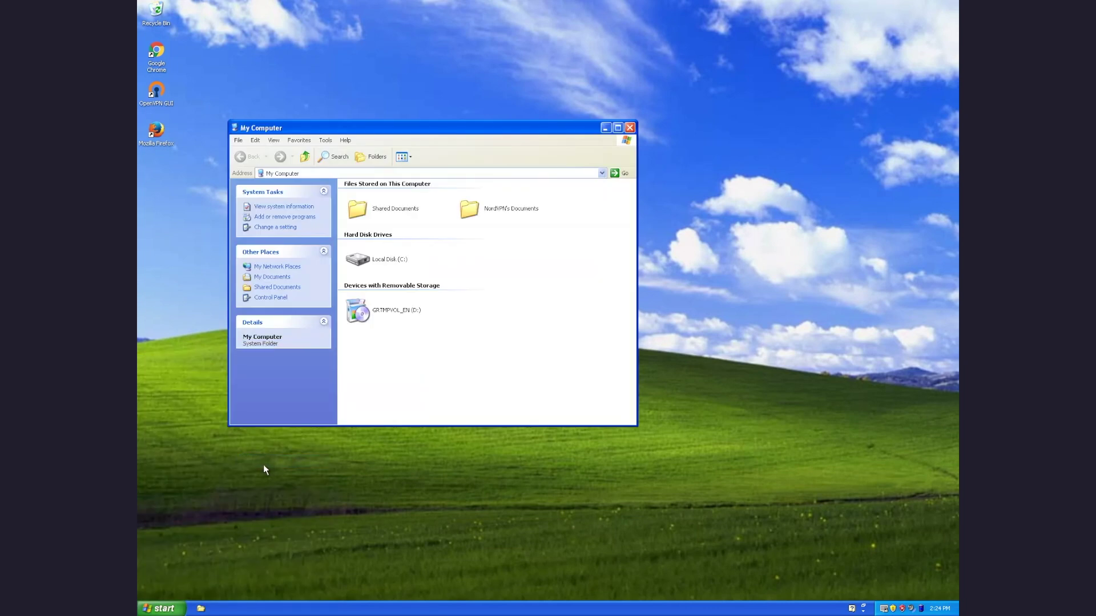
pyautogui.doubleClick(392, 259)
pyautogui.doubleClick(478, 196)
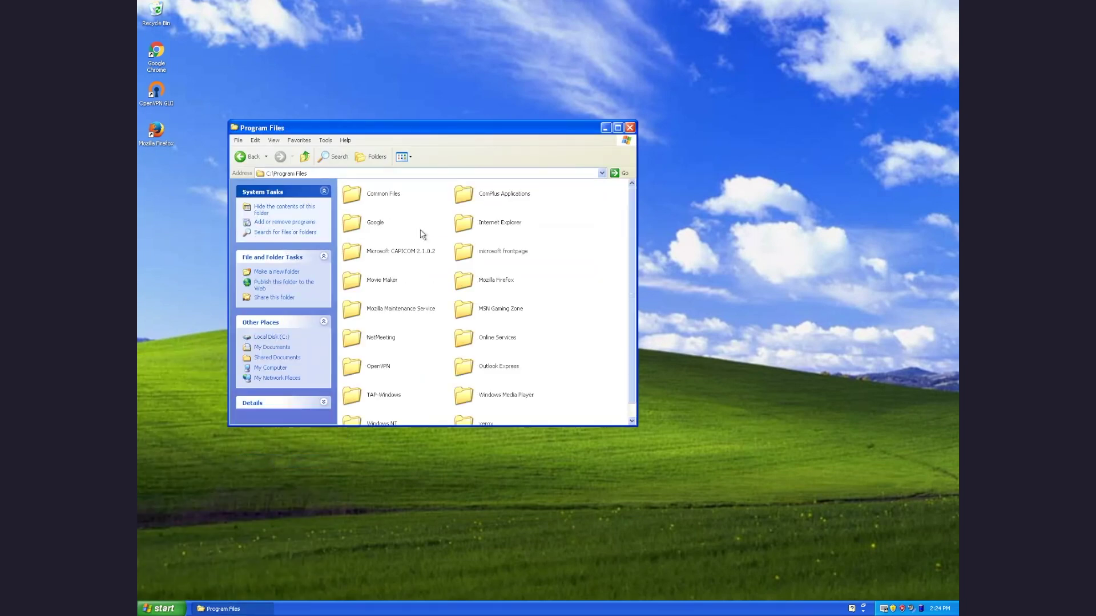
pyautogui.doubleClick(384, 353)
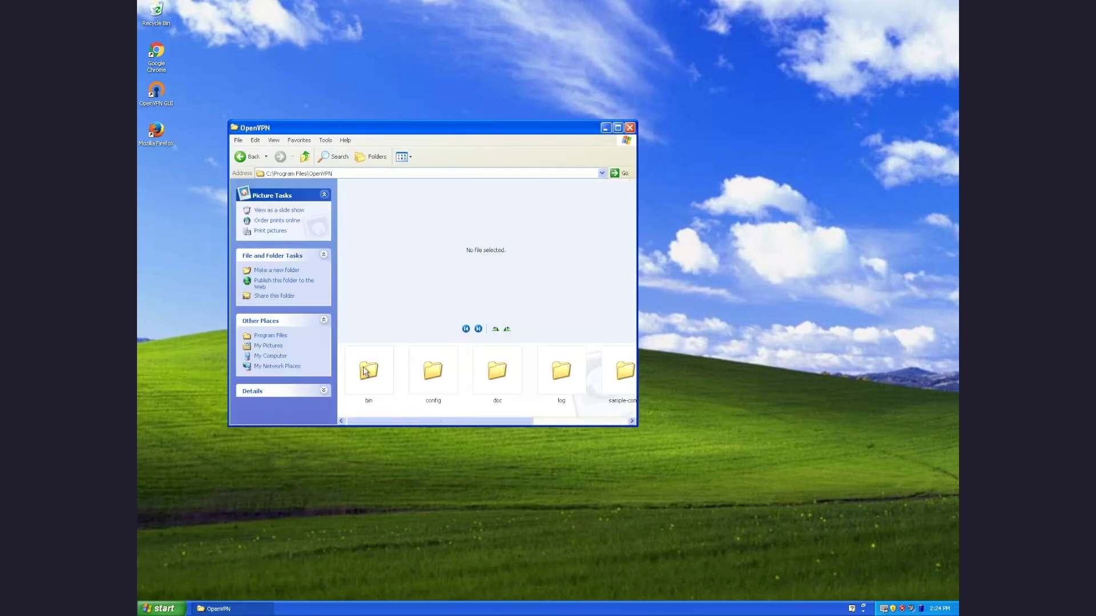
pyautogui.doubleClick(440, 374)
# Step: Paste both us899 config files into the config folder beside README and close the window
pyautogui.rightClick(426, 261)
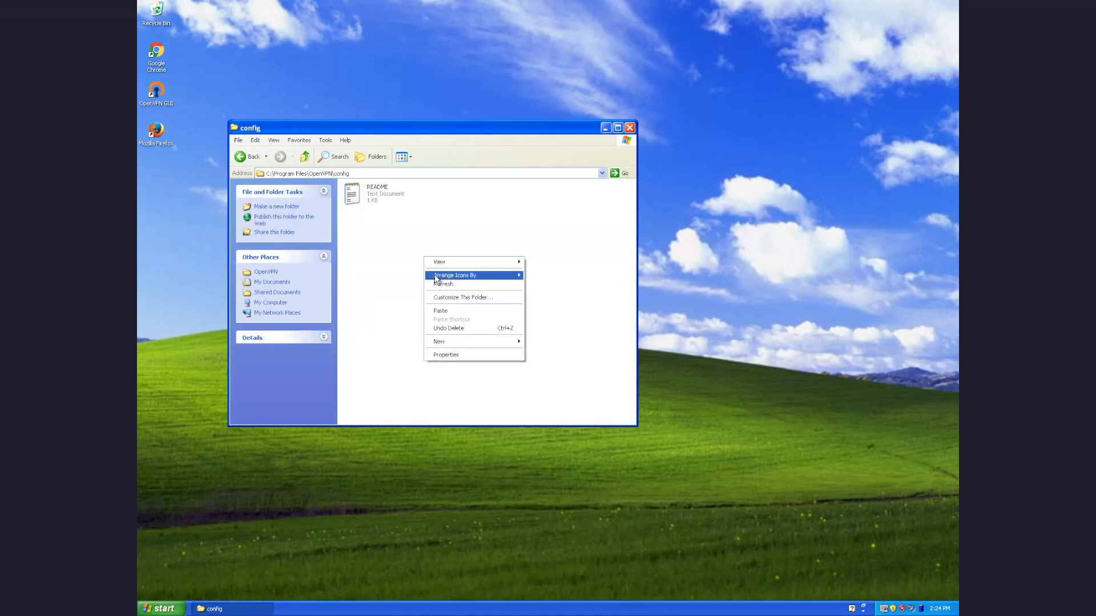
pyautogui.click(452, 315)
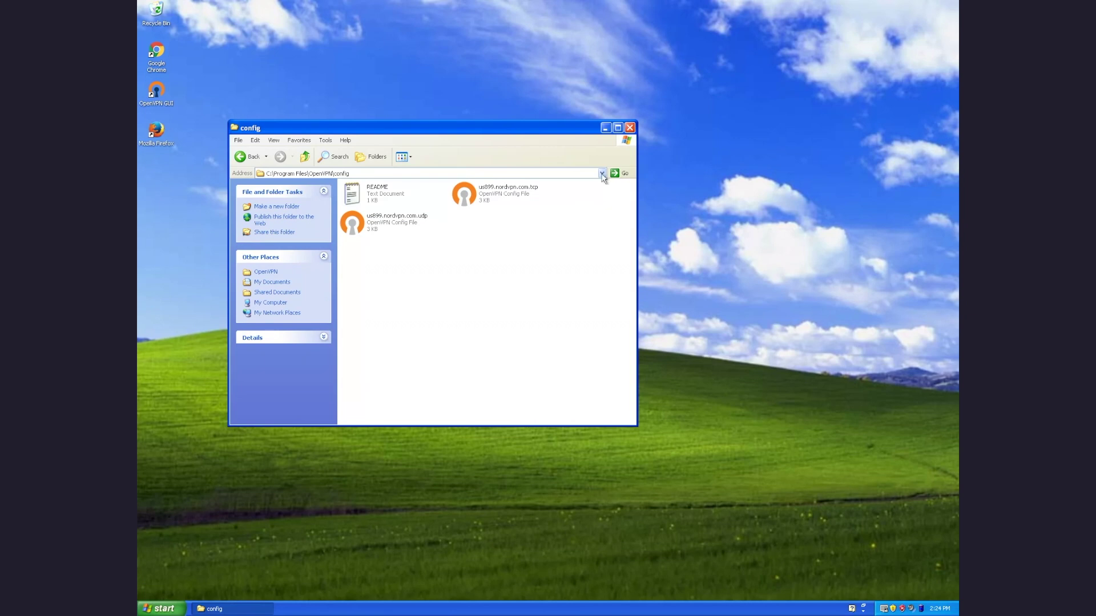
pyautogui.click(629, 128)
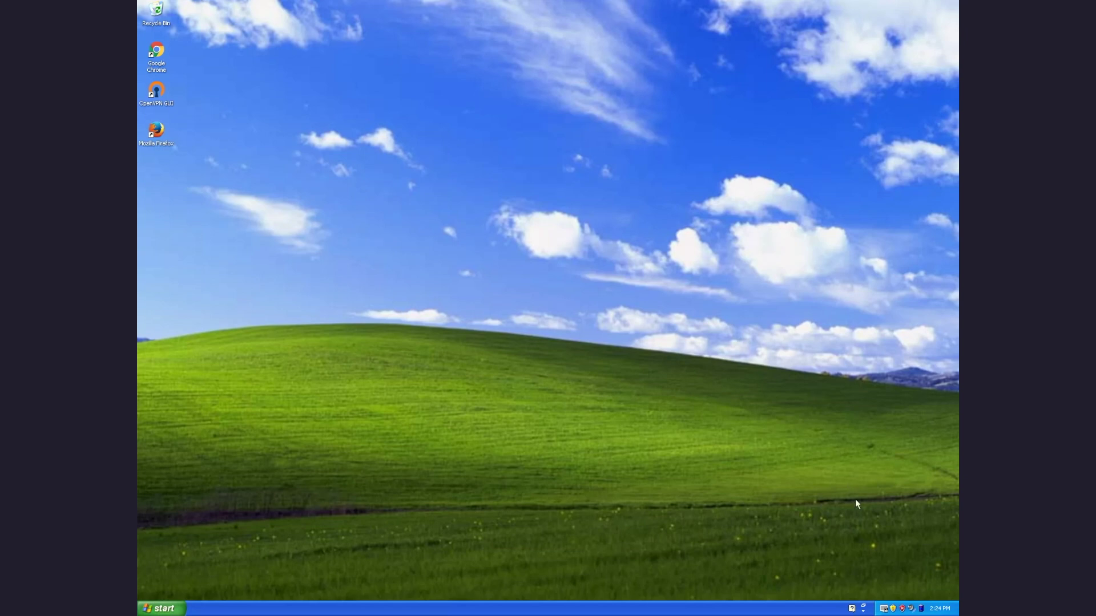
# Step: From the OpenVPN GUI tray menu, choose the us899.nordvpn.com.tcp connection
pyautogui.rightClick(884, 609)
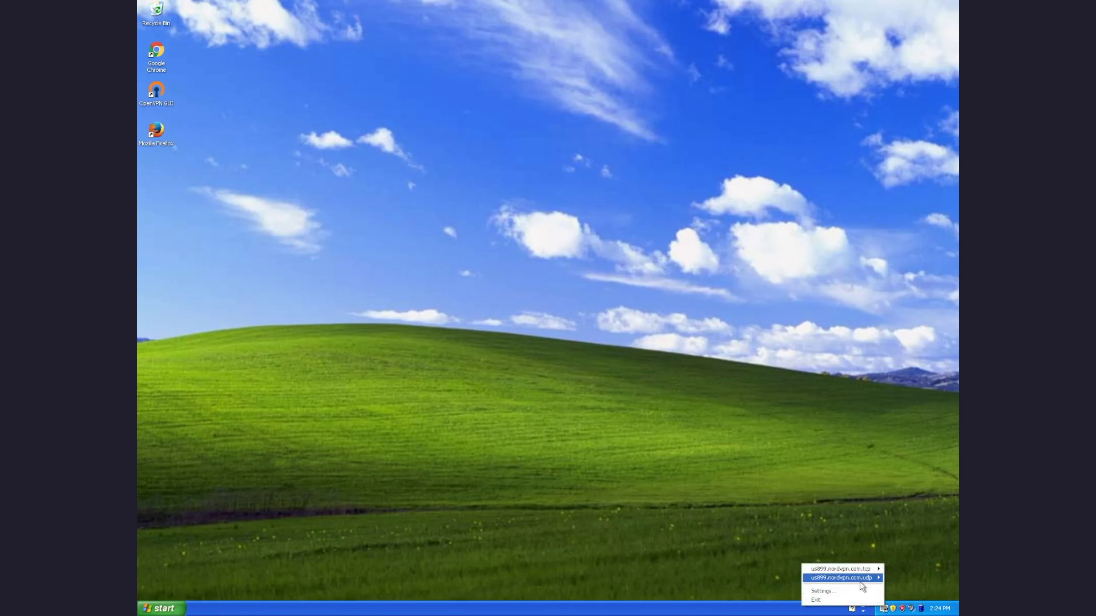
pyautogui.moveTo(840, 570)
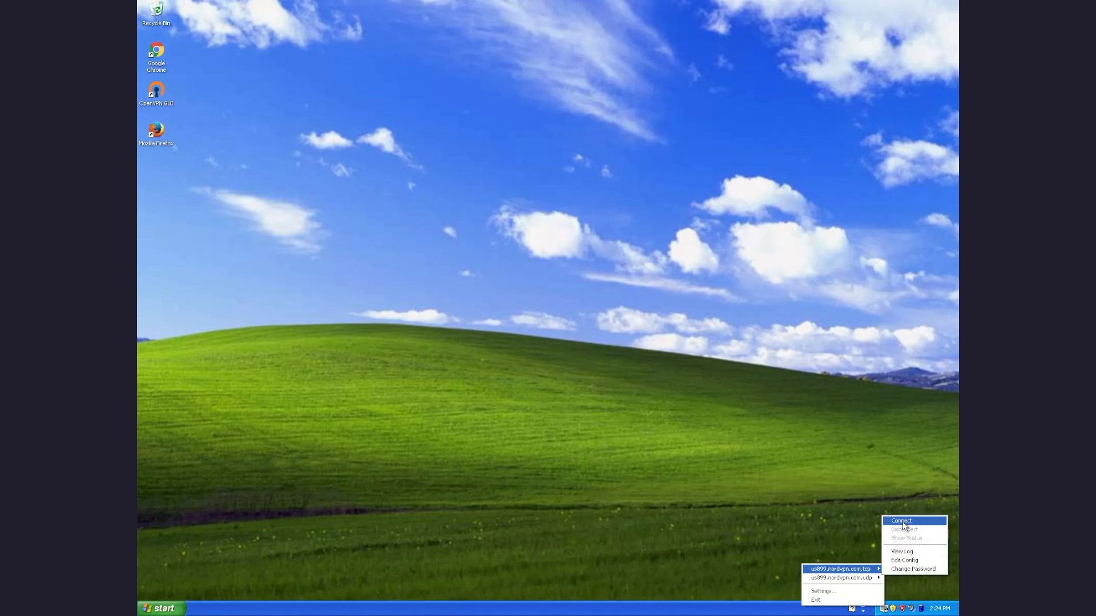
pyautogui.click(903, 525)
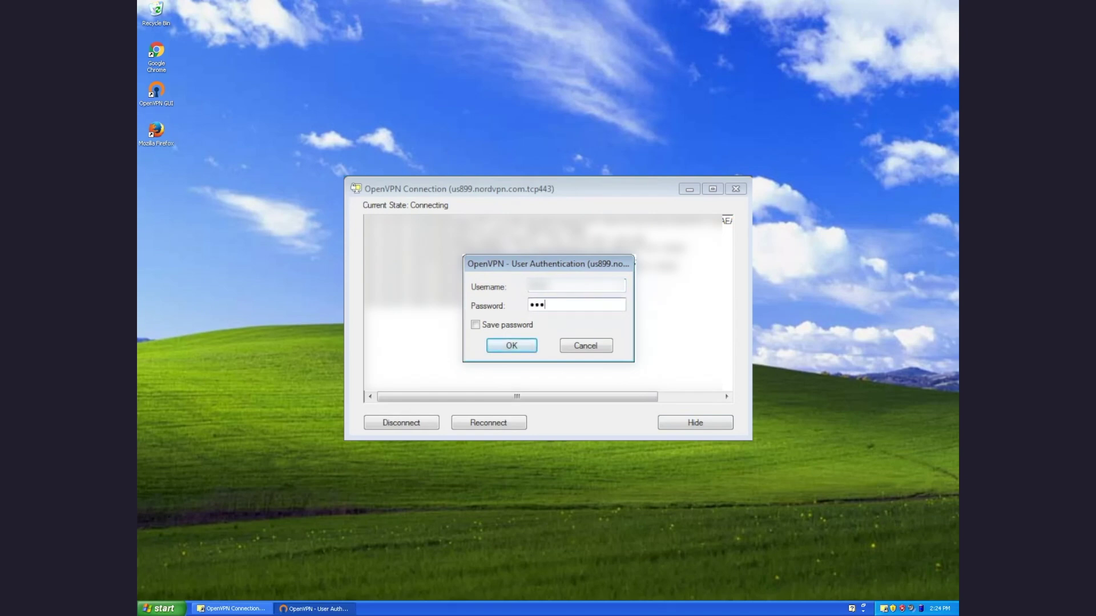
pyautogui.write('••••')
# Step: Submit the NordVPN username and password in the User Authentication prompt
pyautogui.press('Return')
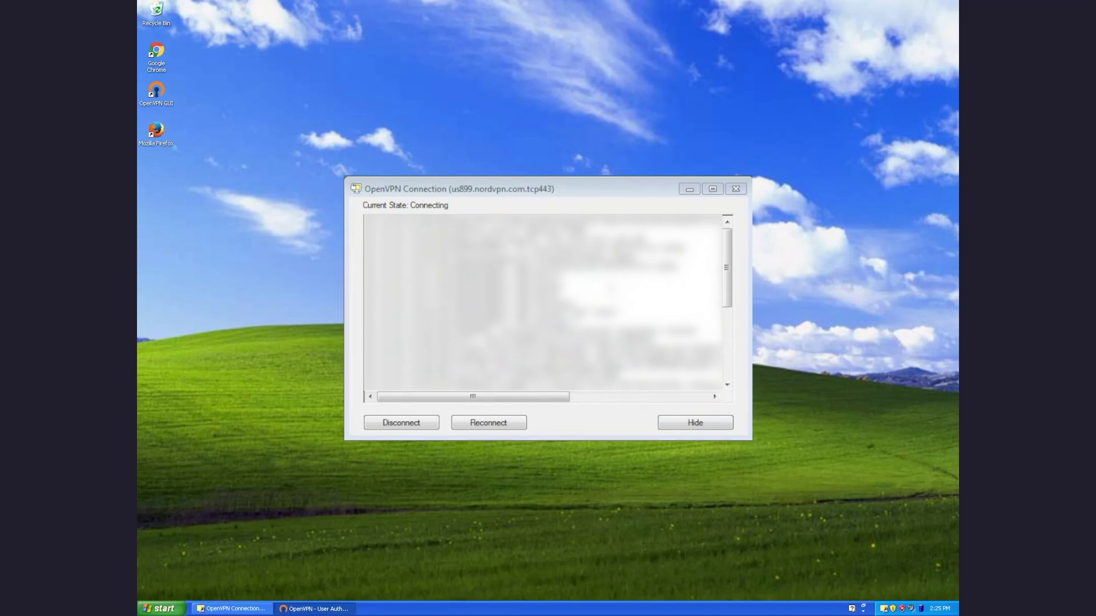